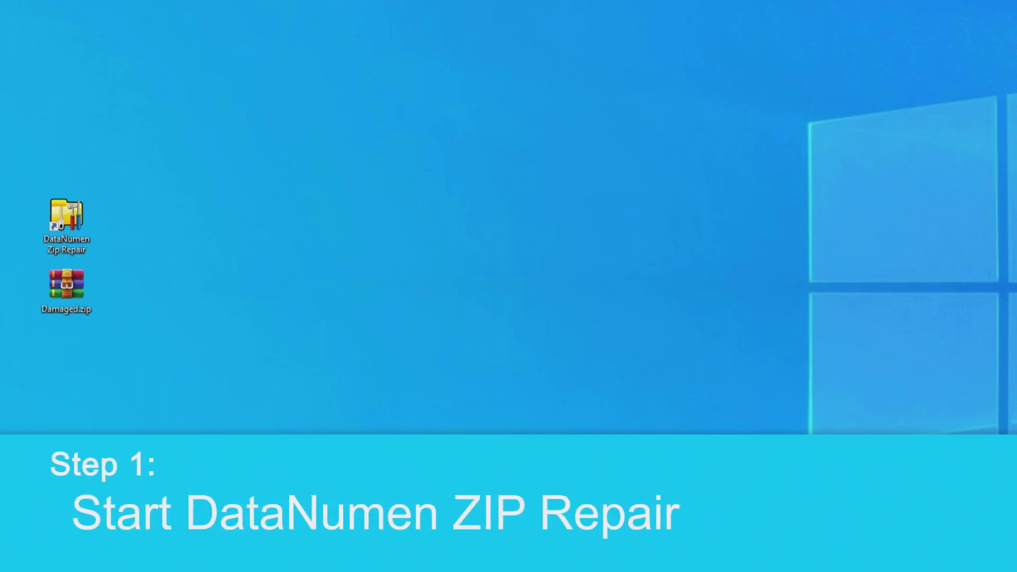
Launch DataNumen Zip Repair and select Damaged.zip from the Desktop as the archive to repair.
double_click(53, 223)
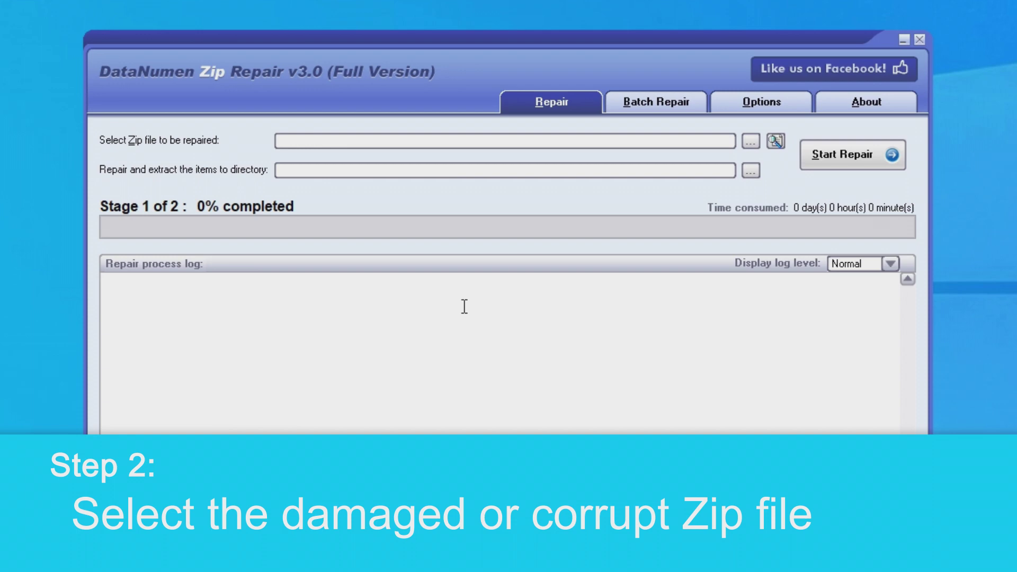
left_click(317, 141)
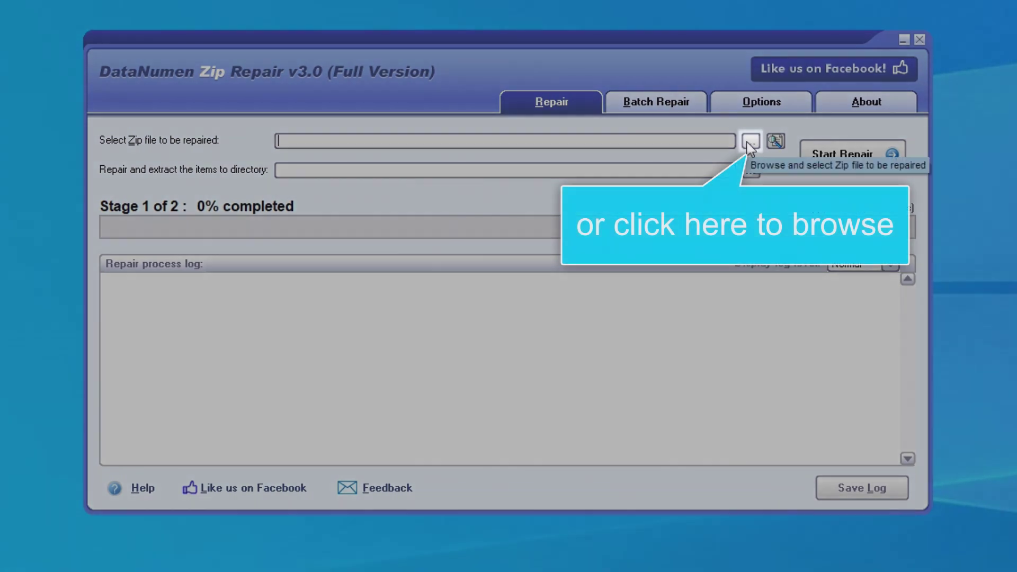
left_click(750, 141)
left_click(410, 170)
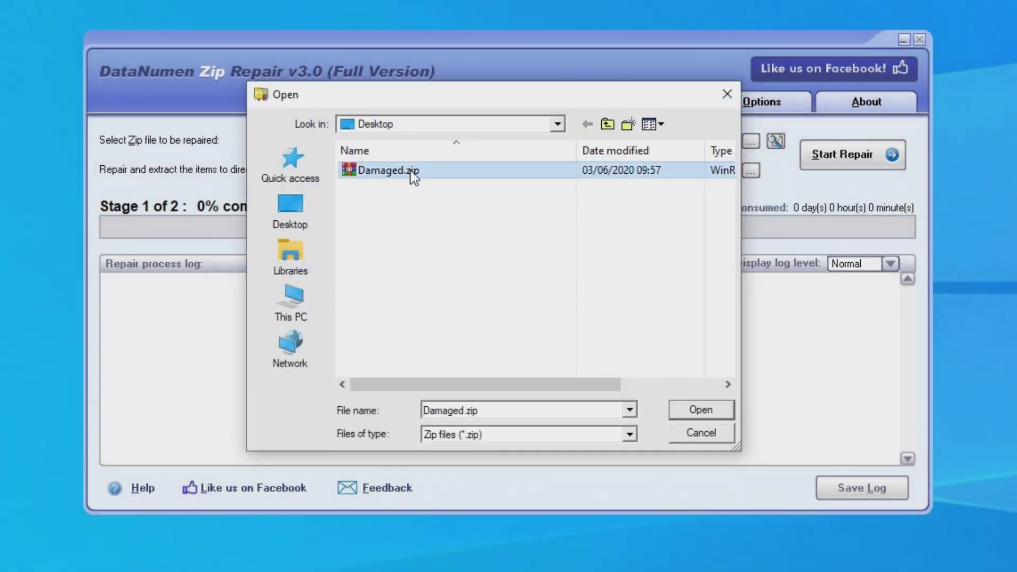
left_click(695, 408)
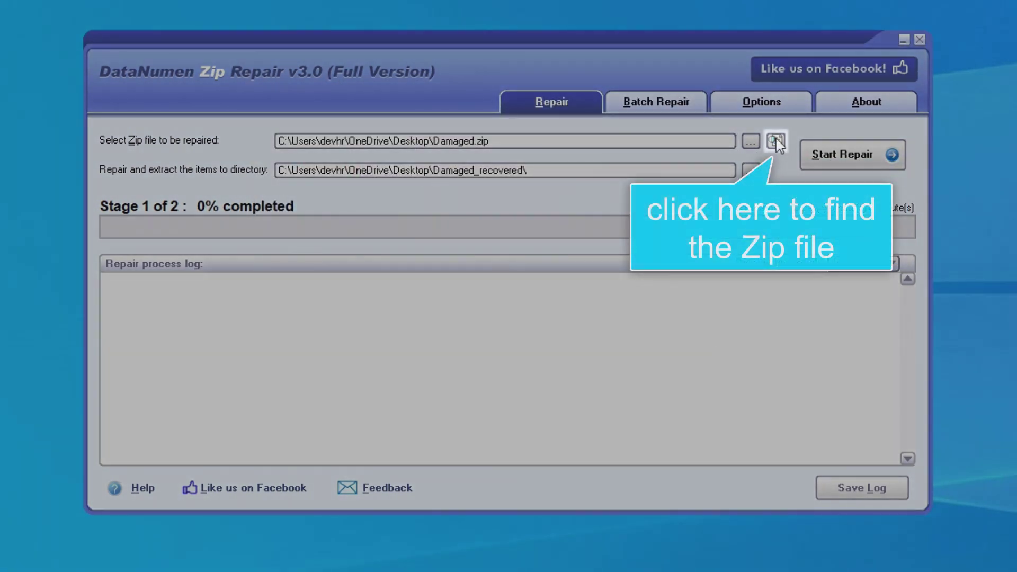
left_click(776, 141)
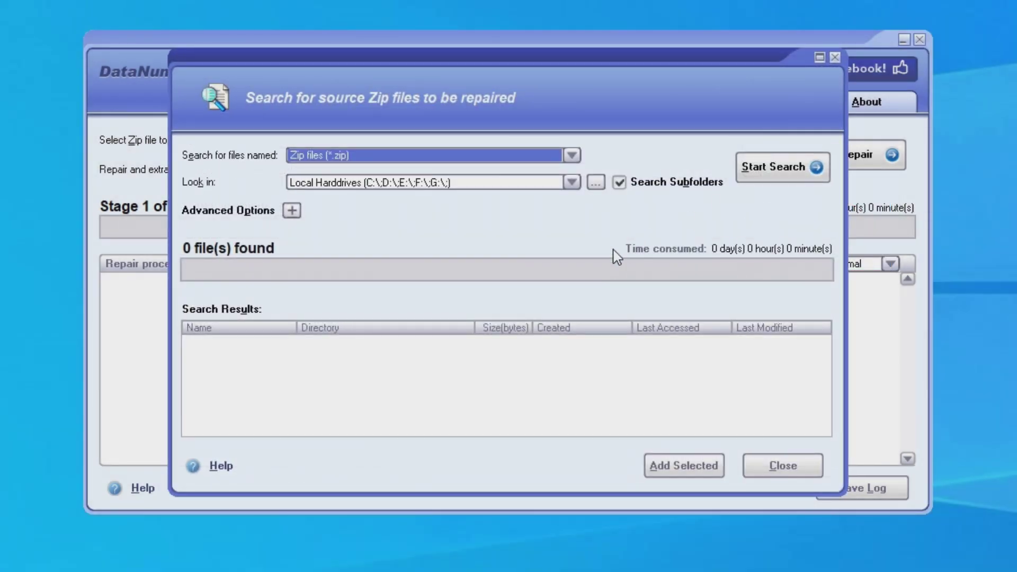
left_click(835, 57)
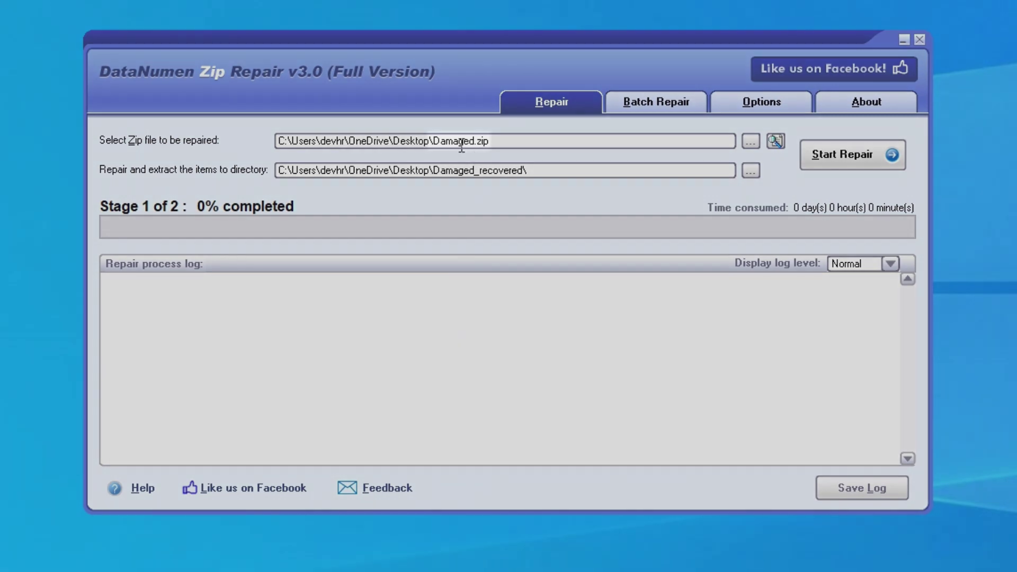
double_click(460, 142)
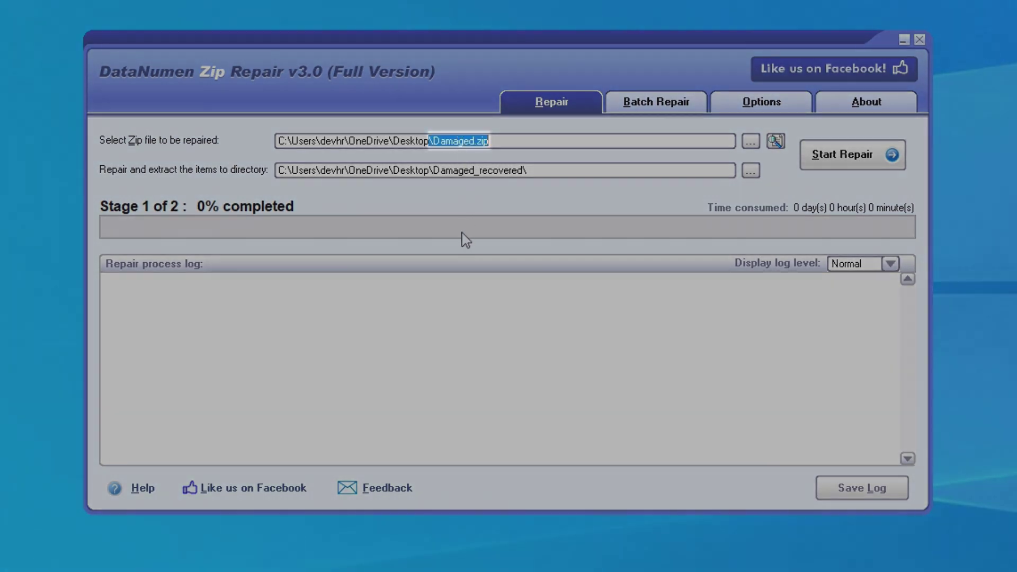
double_click(487, 170)
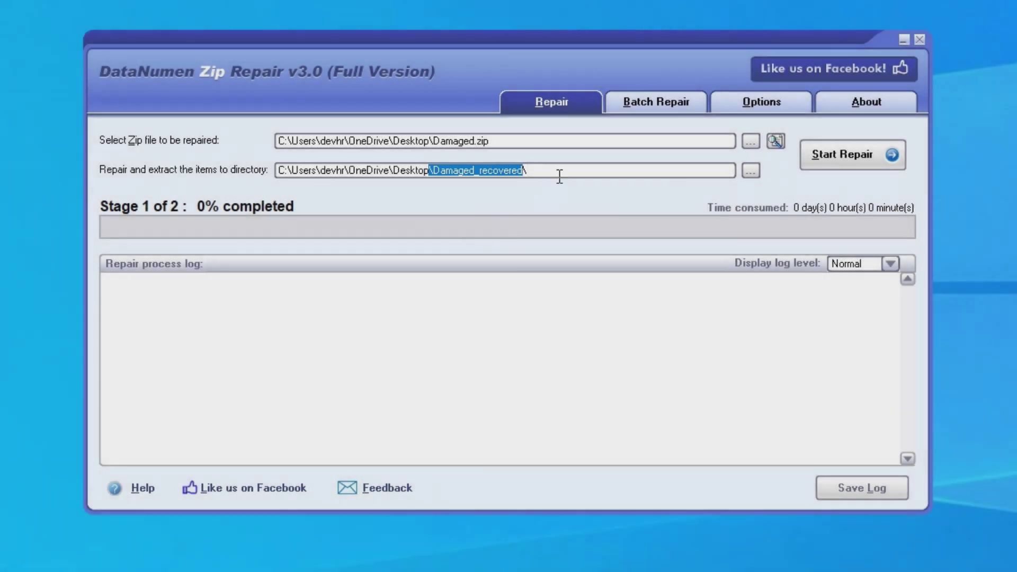
left_click(560, 172)
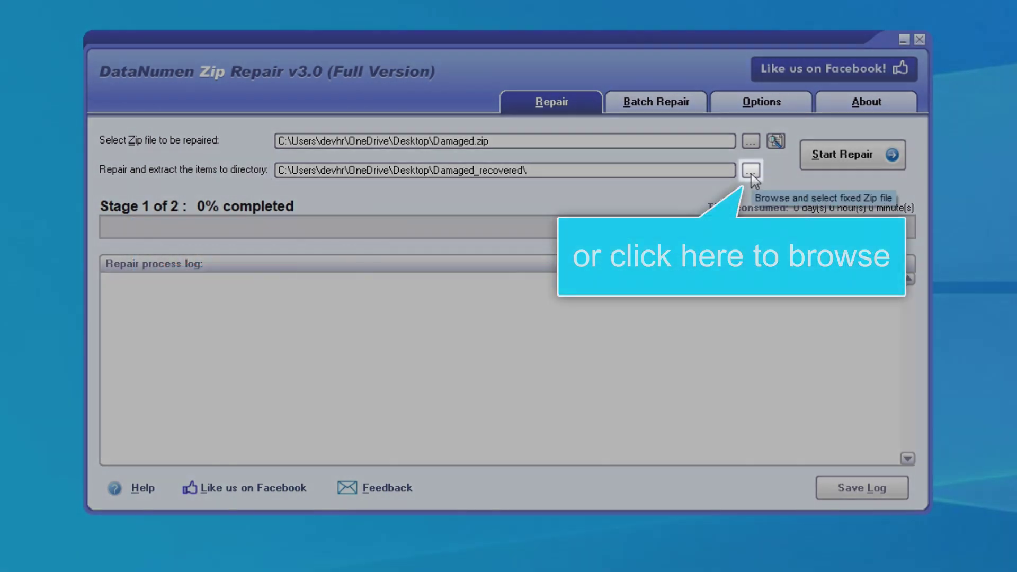
left_click(751, 172)
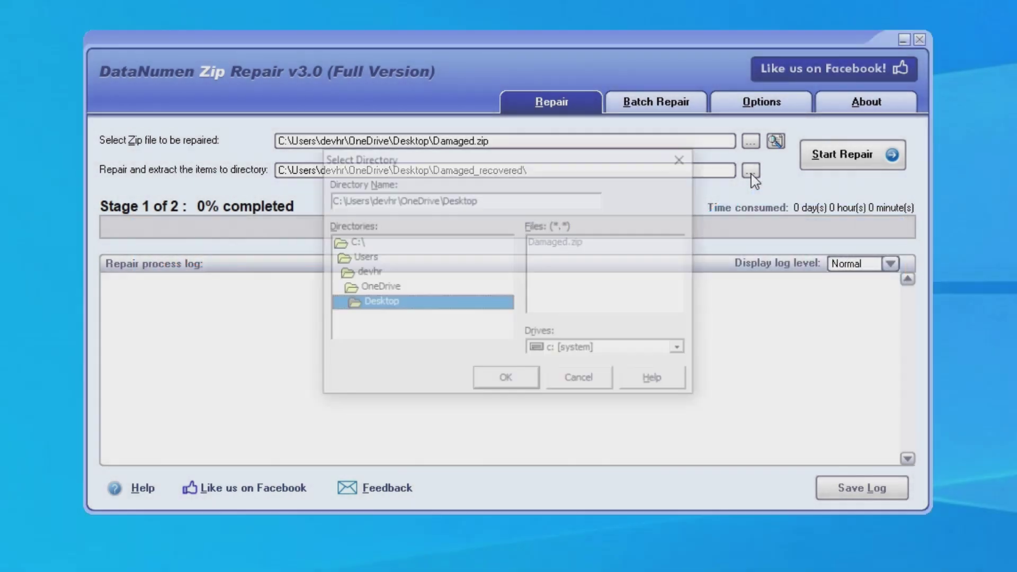
left_click(684, 158)
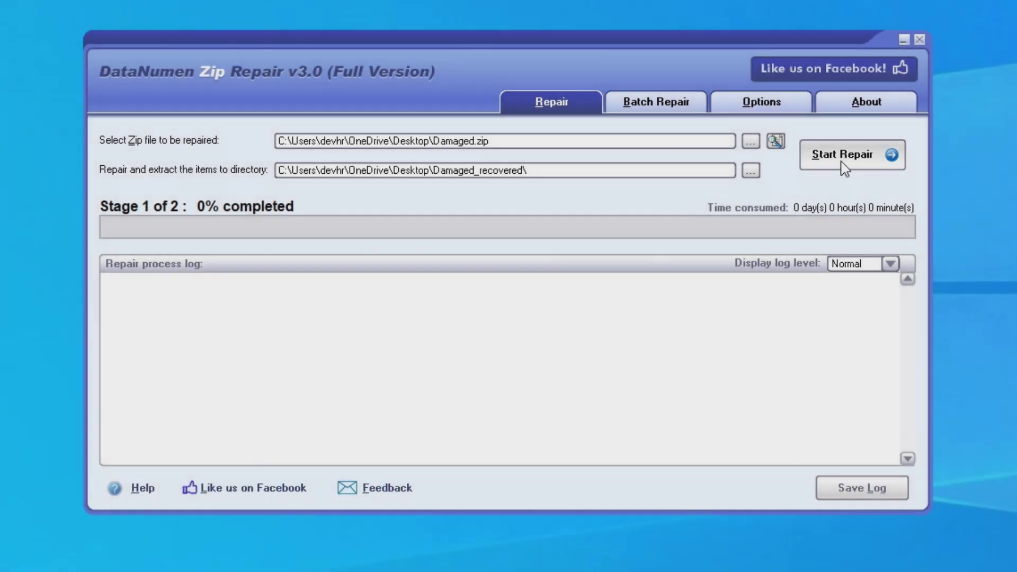
Run the repair on Damaged.zip, recovering 3 items into Damaged_recovered.
left_click(841, 161)
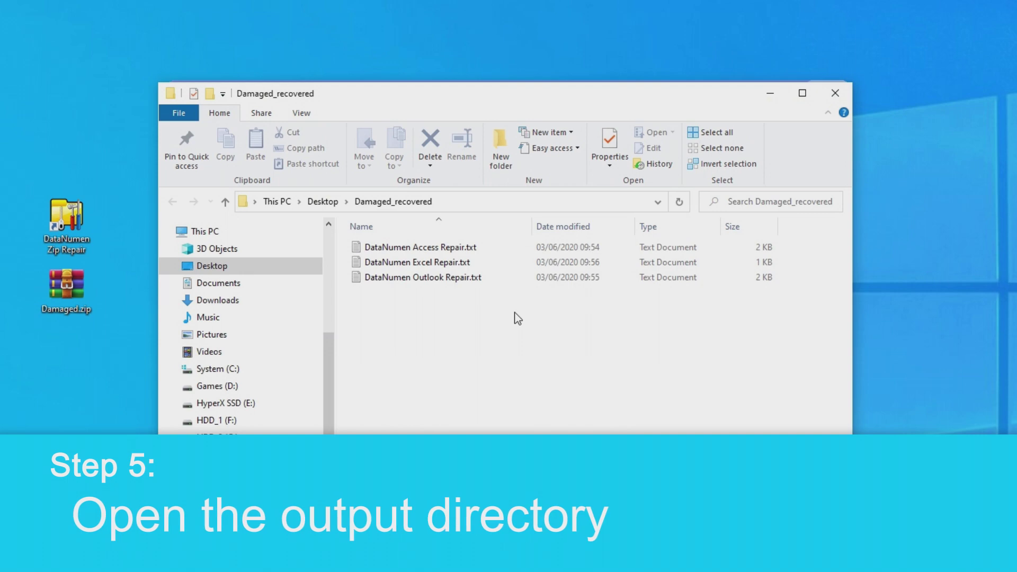
Open and close DataNumen Access Repair.txt, then open DataNumen Excel Repair.txt in Notepad.
double_click(443, 250)
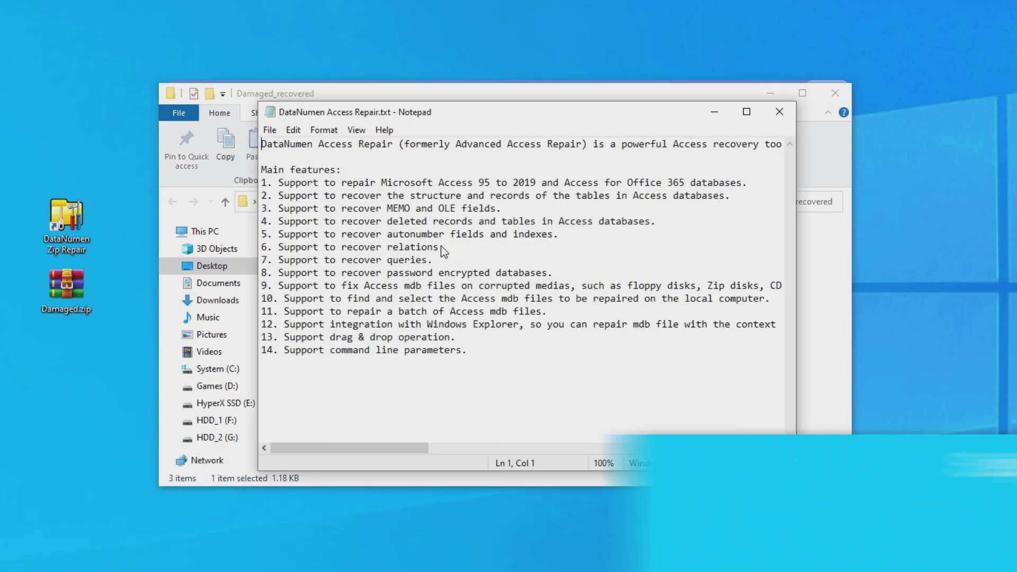
left_click(777, 116)
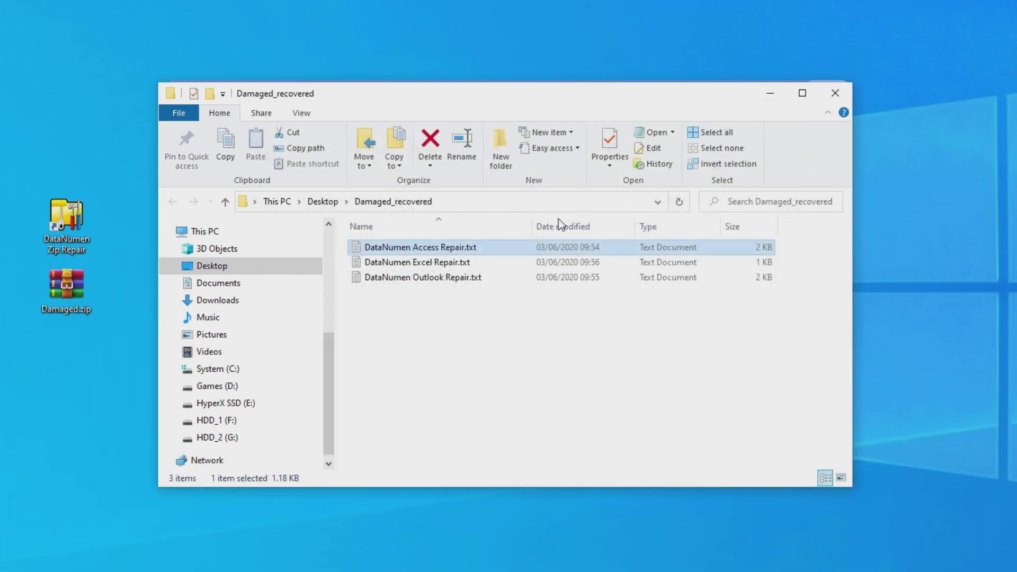
double_click(443, 261)
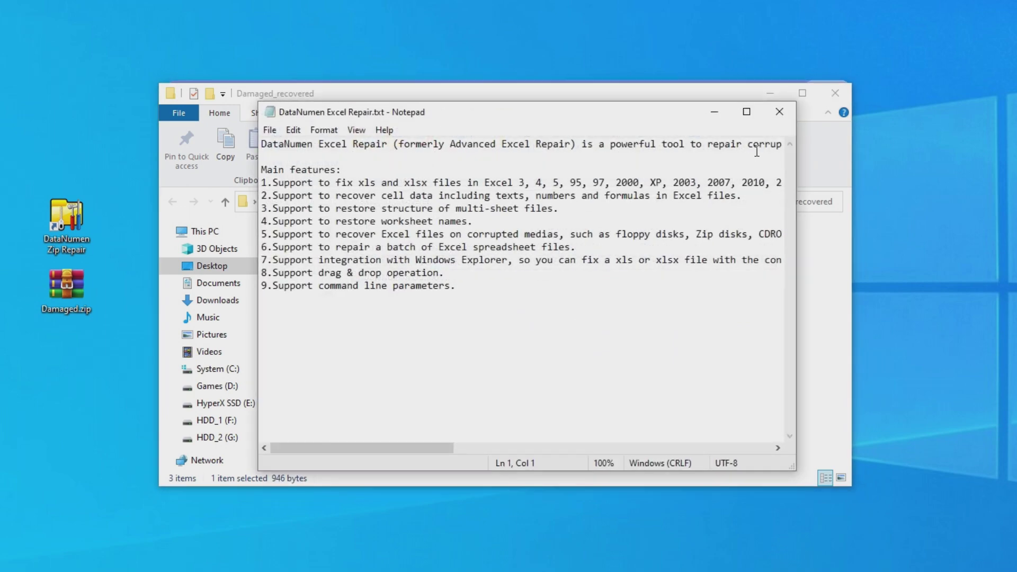